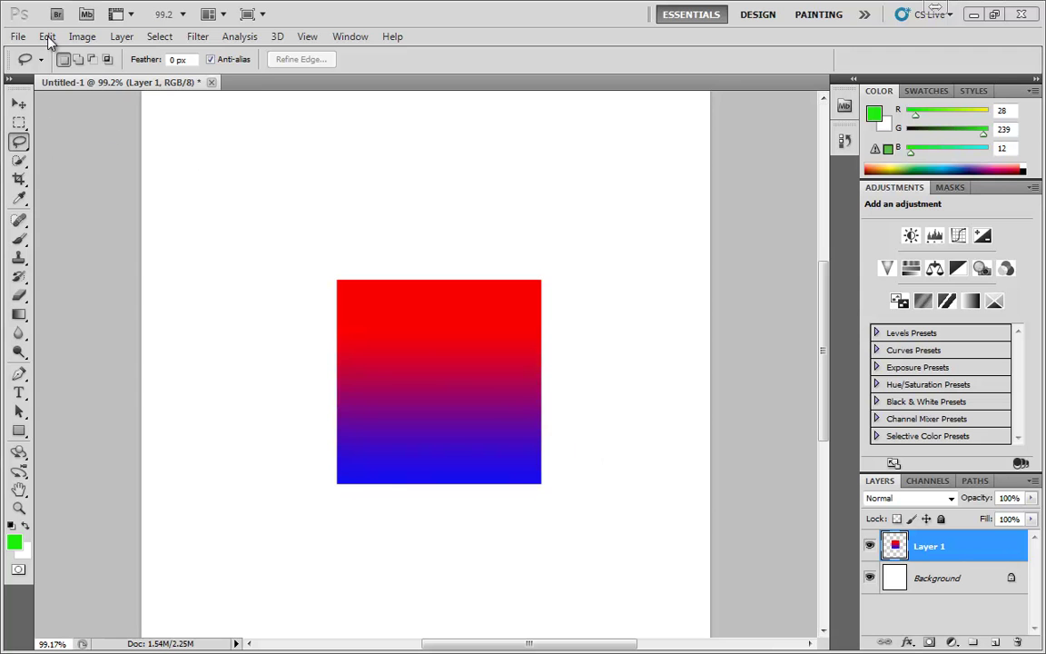
# Try free-transforming the gradient square by squashing it and rotating it about 17.7° around an outside reference point, and cancel the transform.
pyautogui.click(48, 38)
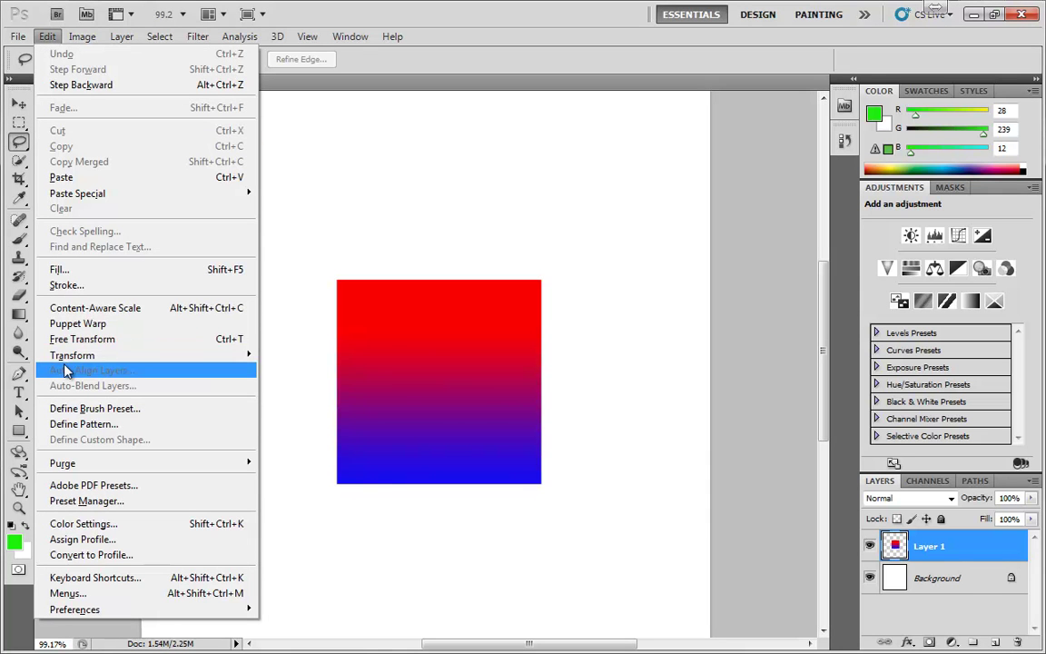
pyautogui.moveTo(218, 359)
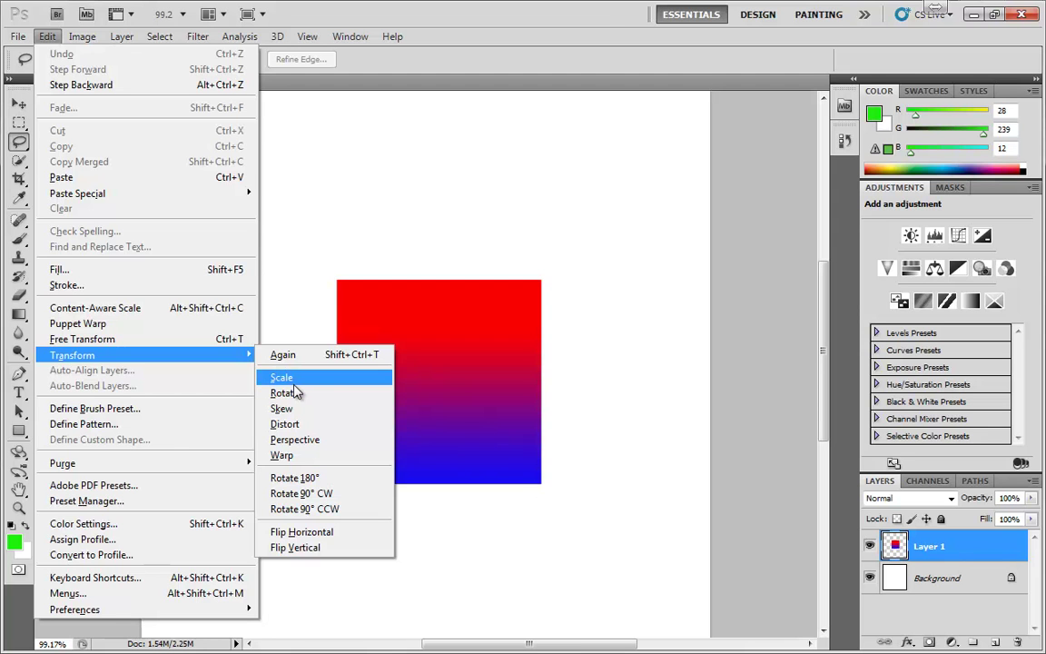
pyautogui.click(92, 343)
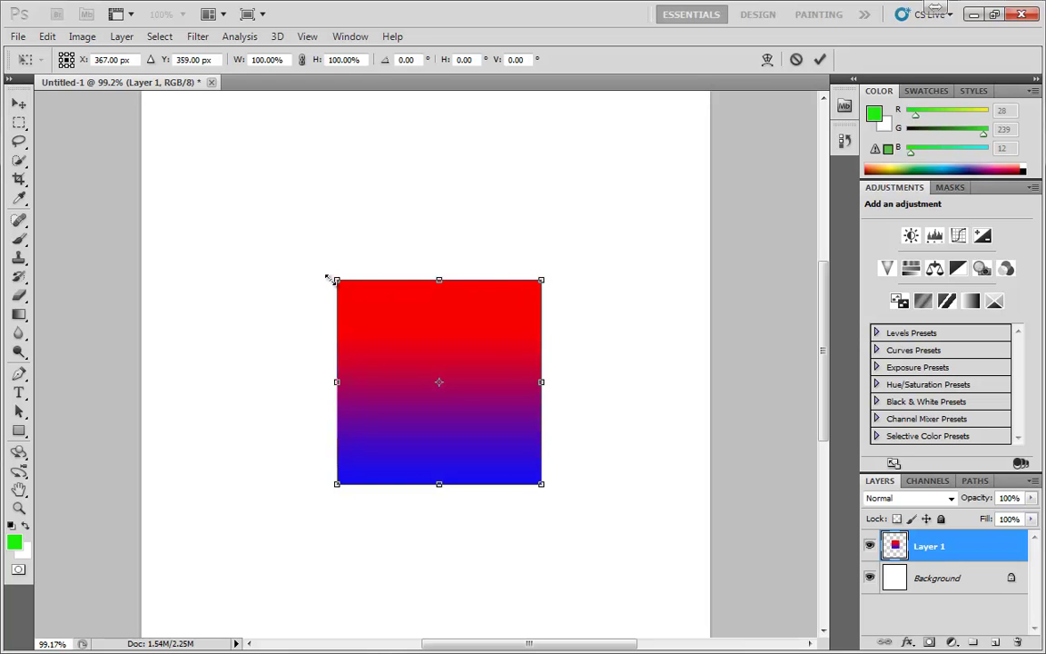
pyautogui.moveTo(335, 280); pyautogui.dragTo(335, 330)
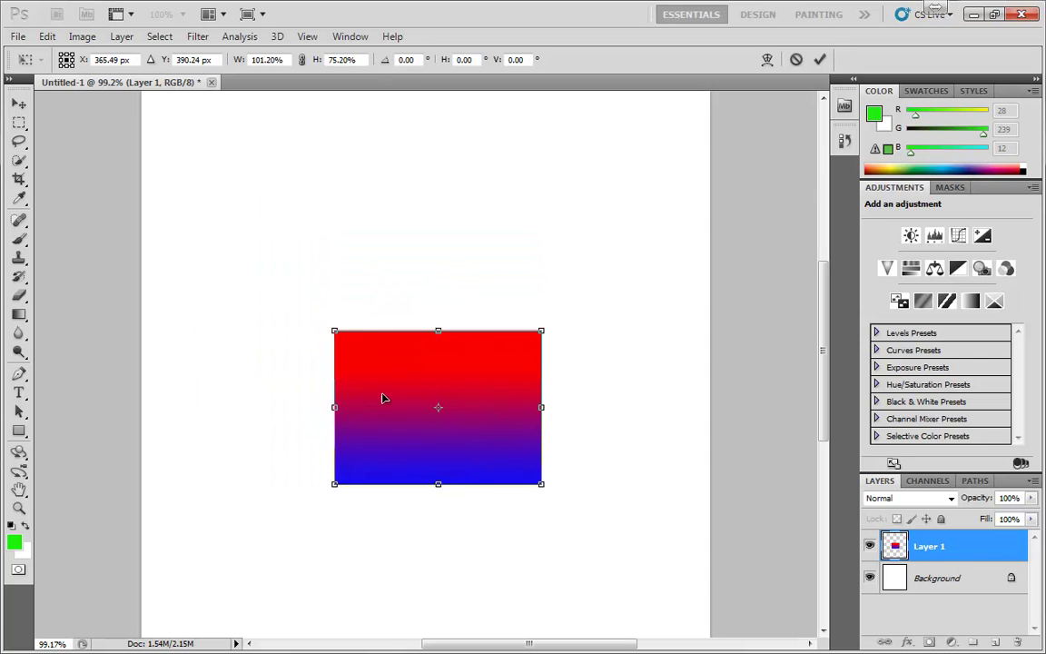
pyautogui.moveTo(442, 412); pyautogui.dragTo(647, 214)
pyautogui.moveTo(335, 484); pyautogui.dragTo(367, 460)
pyautogui.moveTo(333, 502); pyautogui.dragTo(197, 405)
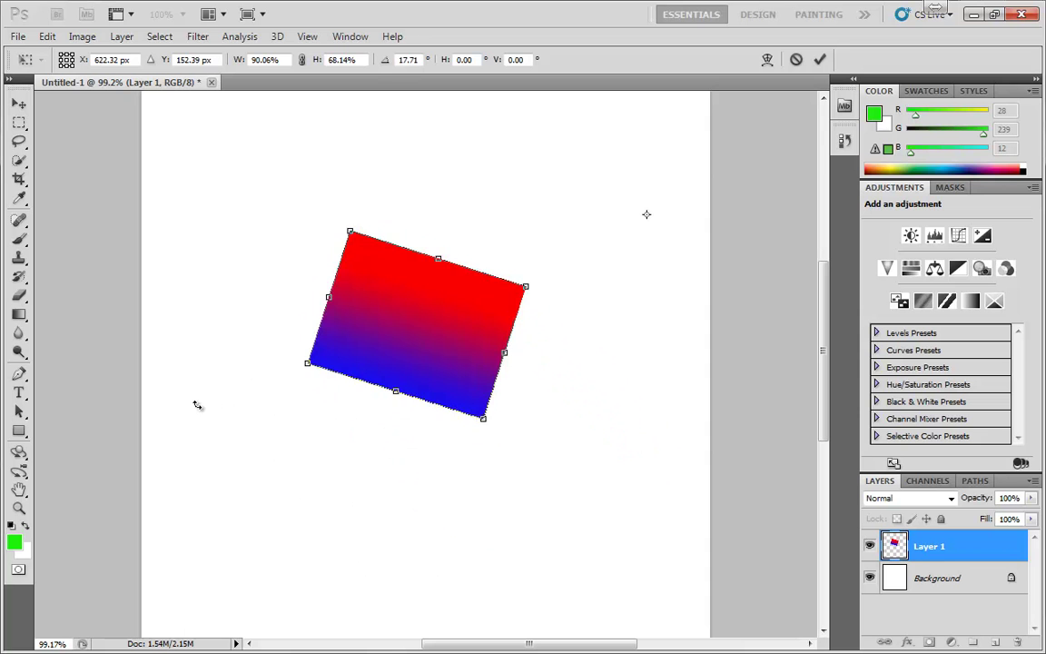
pyautogui.hotkey('ctrl', 'z')
pyautogui.press('Escape')
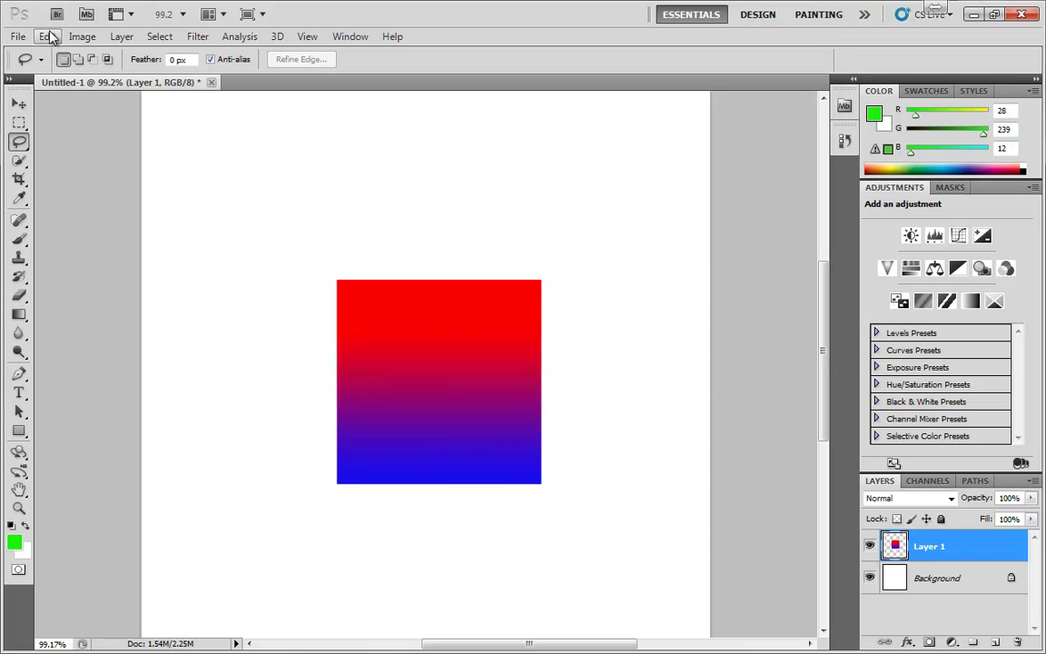
# Start a Free Transform on the gradient square and try several reference point locations, ending with the reference point at its center.
pyautogui.click(47, 37)
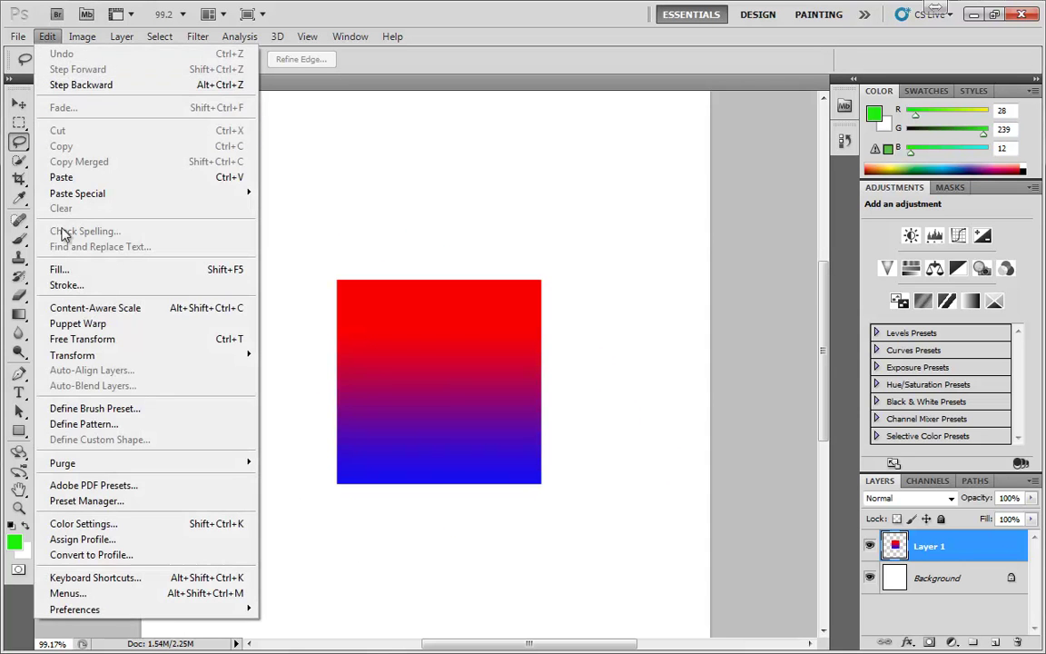
pyautogui.click(78, 341)
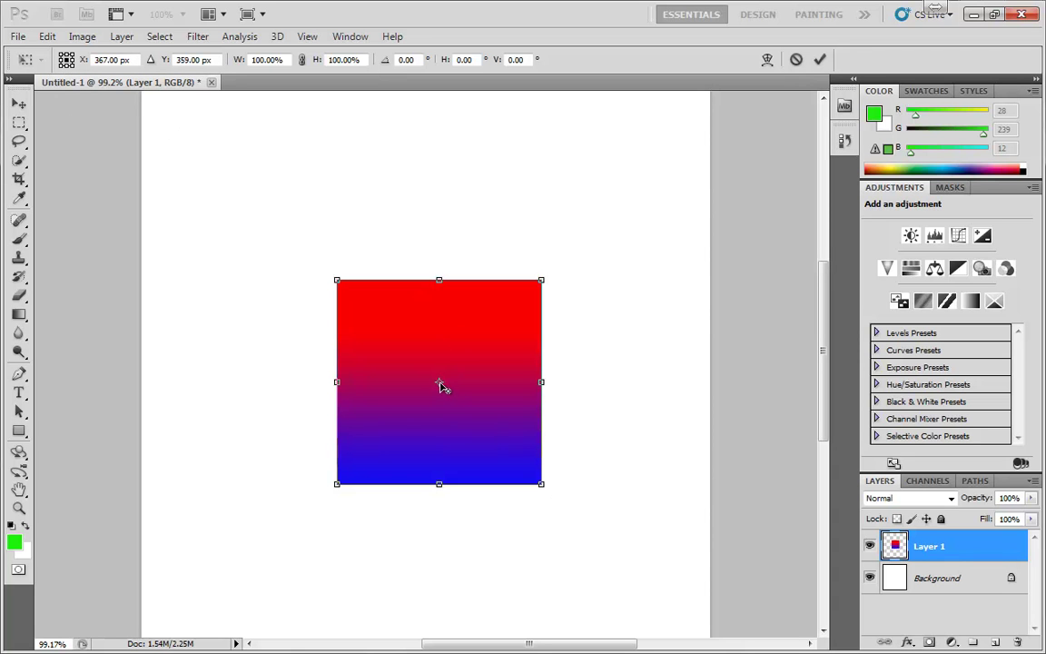
pyautogui.moveTo(439, 382); pyautogui.dragTo(560, 165)
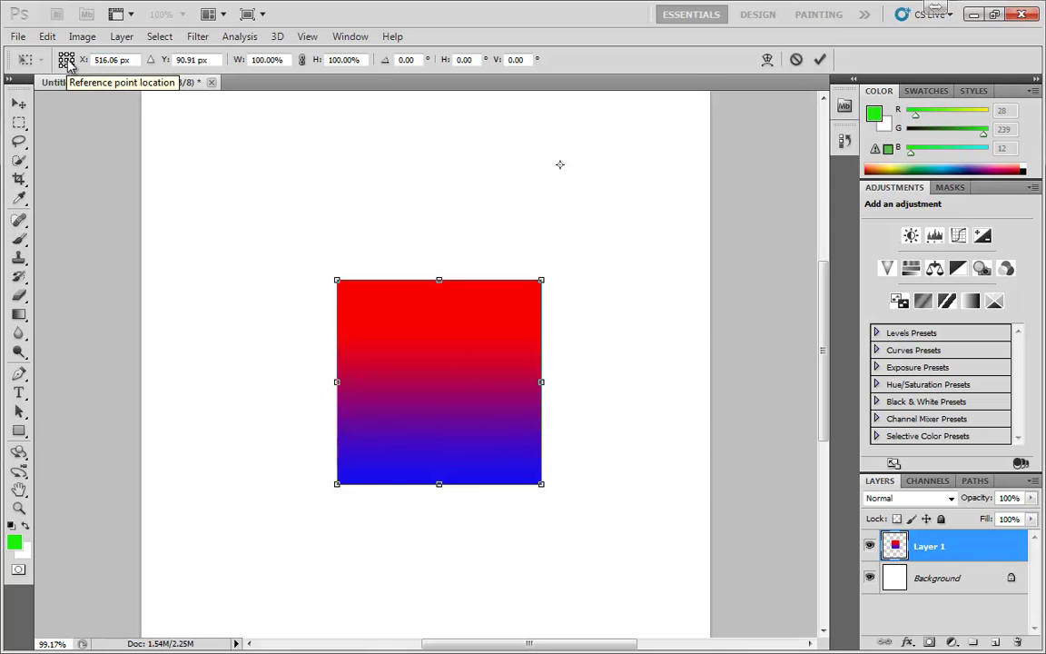
pyautogui.click(66, 59)
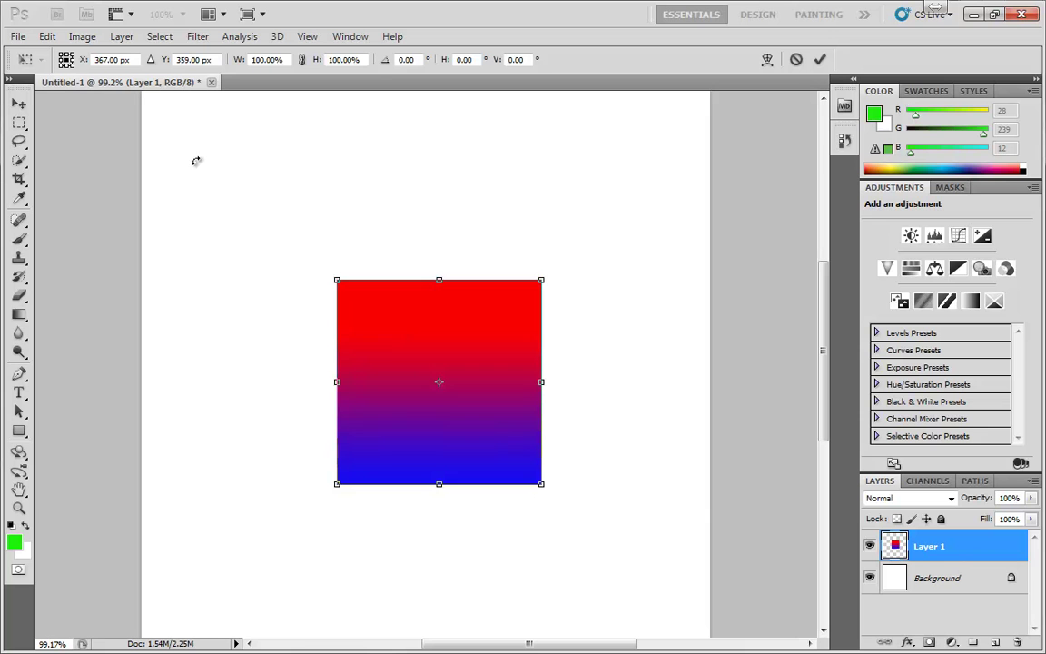
pyautogui.click(67, 53)
pyautogui.click(66, 59)
pyautogui.click(66, 65)
pyautogui.click(61, 65)
pyautogui.click(61, 59)
pyautogui.click(60, 53)
pyautogui.click(66, 59)
# Shift the square to X 413 px and Y 300 px and enable relative positioning for the reference point.
pyautogui.moveTo(85, 64); pyautogui.dragTo(38, 64)
pyautogui.moveTo(162, 62); pyautogui.dragTo(98, 59)
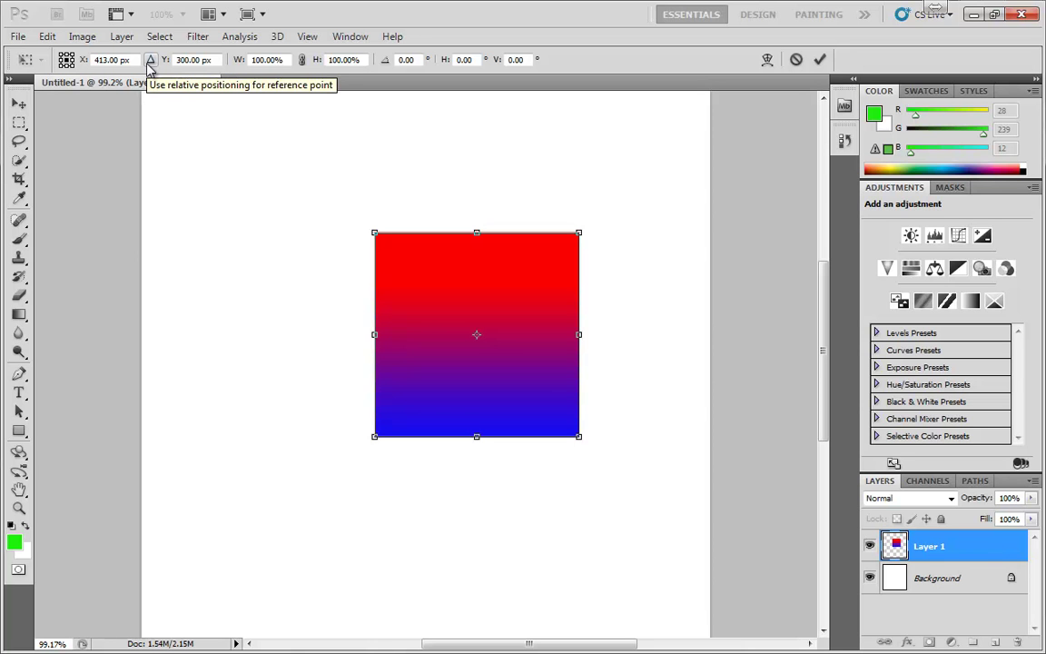
pyautogui.click(149, 61)
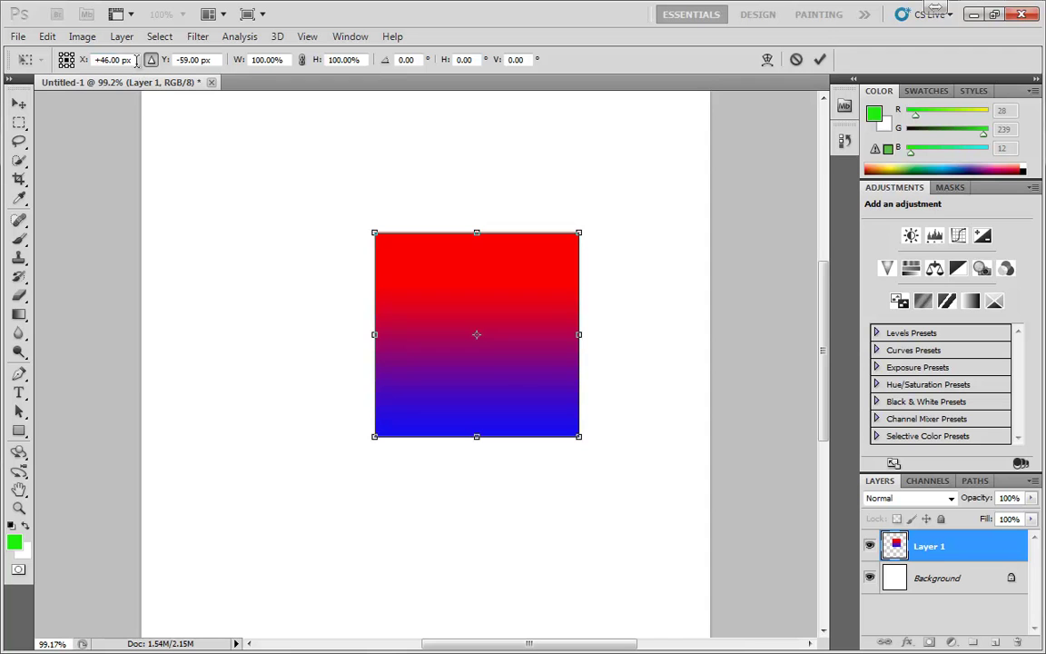
# Set the square's relative X and Y offsets to 0 px.
pyautogui.click(83, 59)
pyautogui.write('0')
pyautogui.press('Return')
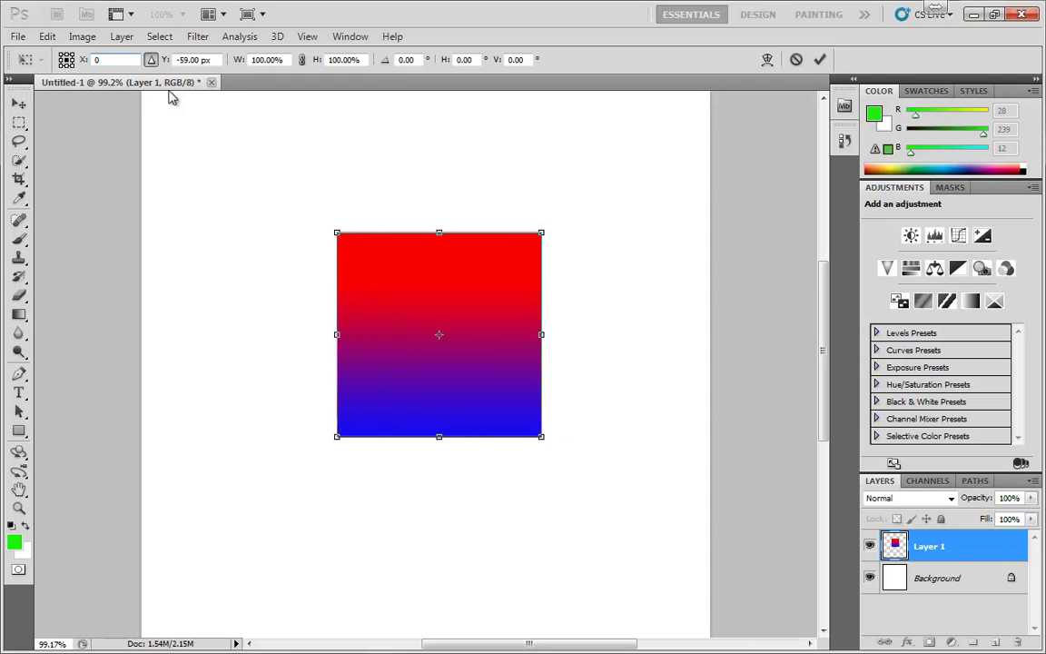
pyautogui.press('Tab')
pyautogui.write('0')
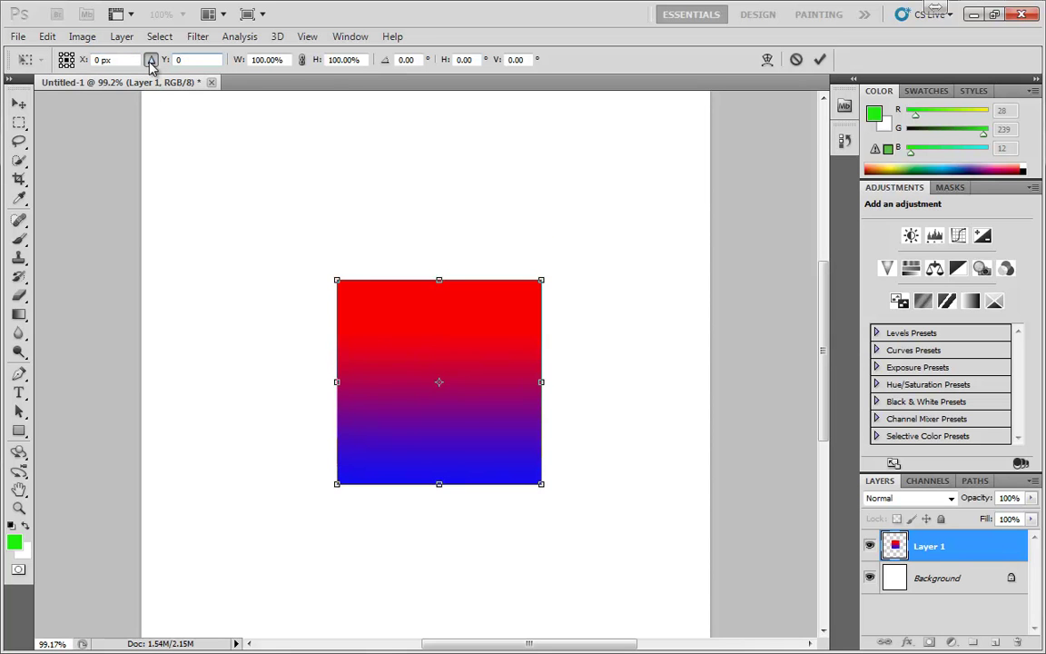
# Try relative X offsets of 100 px and 1000 px for the square.
pyautogui.click(109, 60)
pyautogui.doubleClick(98, 60)
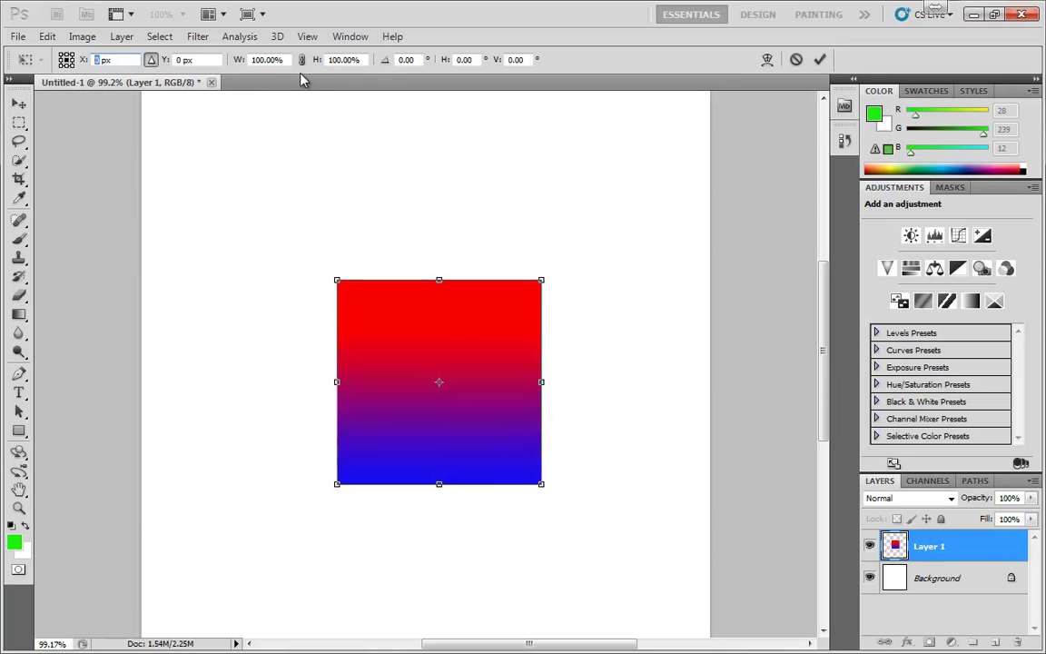
pyautogui.write('100')
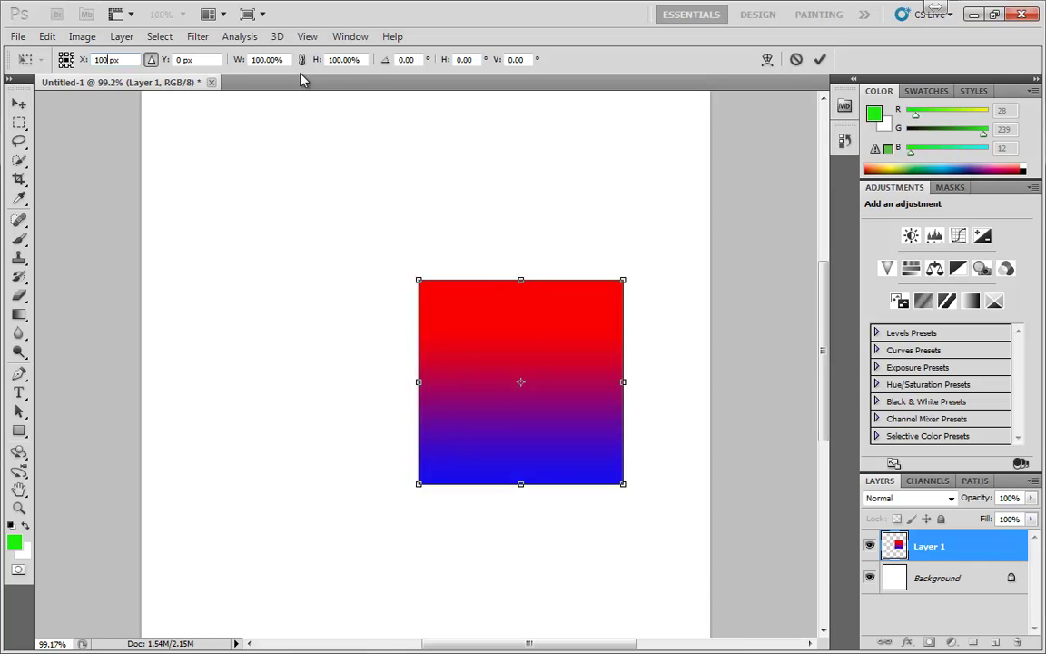
pyautogui.write('0')
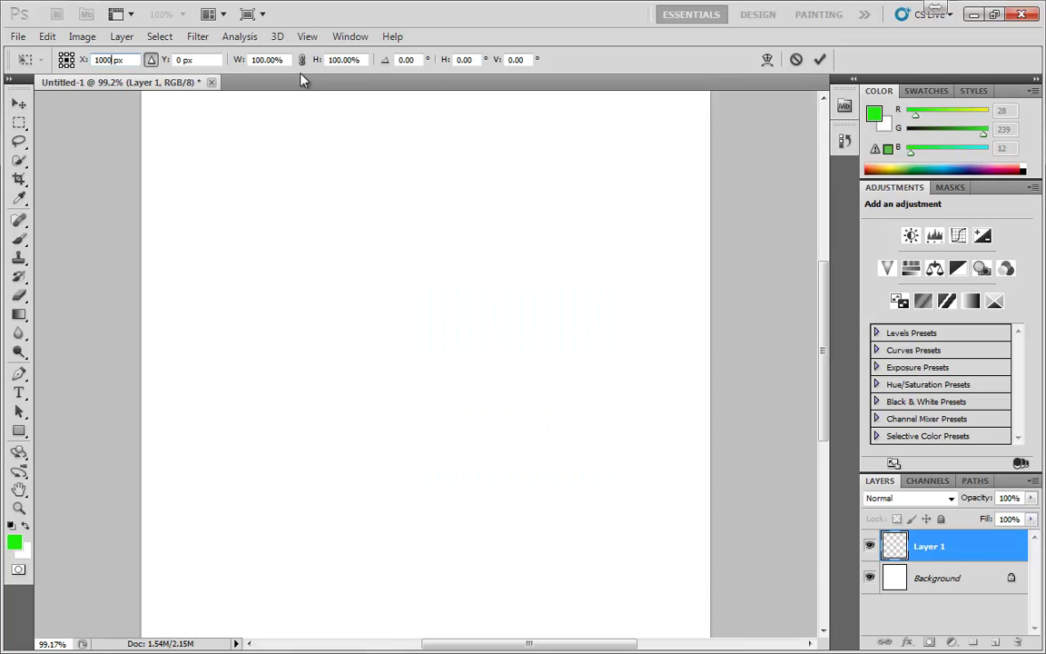
# Set the square's relative X offset to -50 px.
pyautogui.press('BackSpace')
pyautogui.press('BackSpace')
pyautogui.press('BackSpace')
pyautogui.press('BackSpace')
pyautogui.write('0')
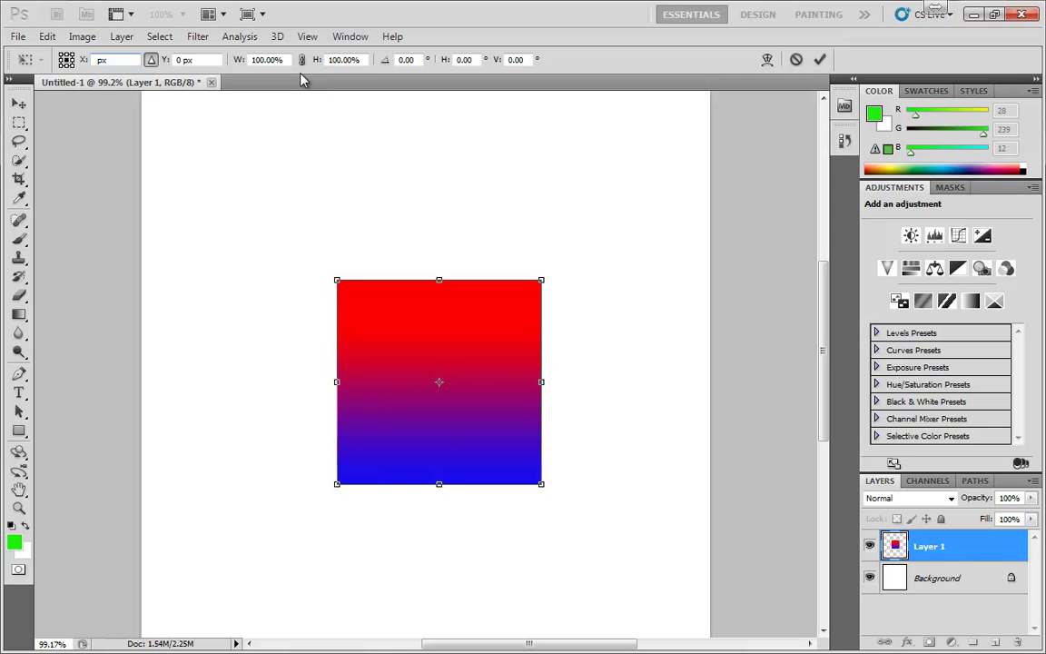
pyautogui.write('-50')
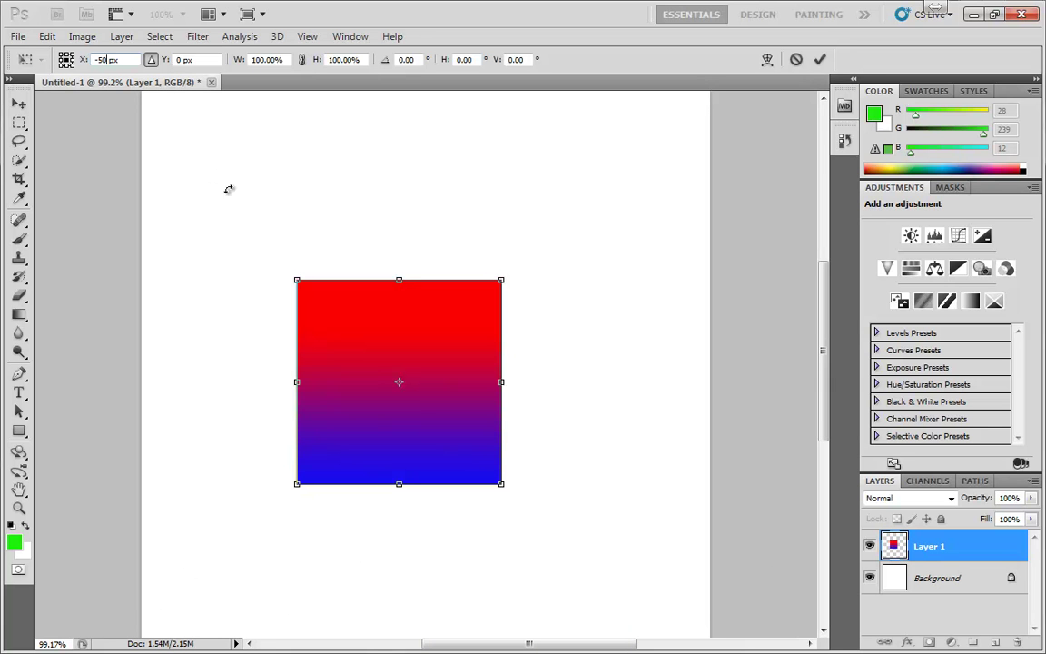
# Try stretching only the square's width to 150%.
pyautogui.click(257, 60)
pyautogui.write('54')
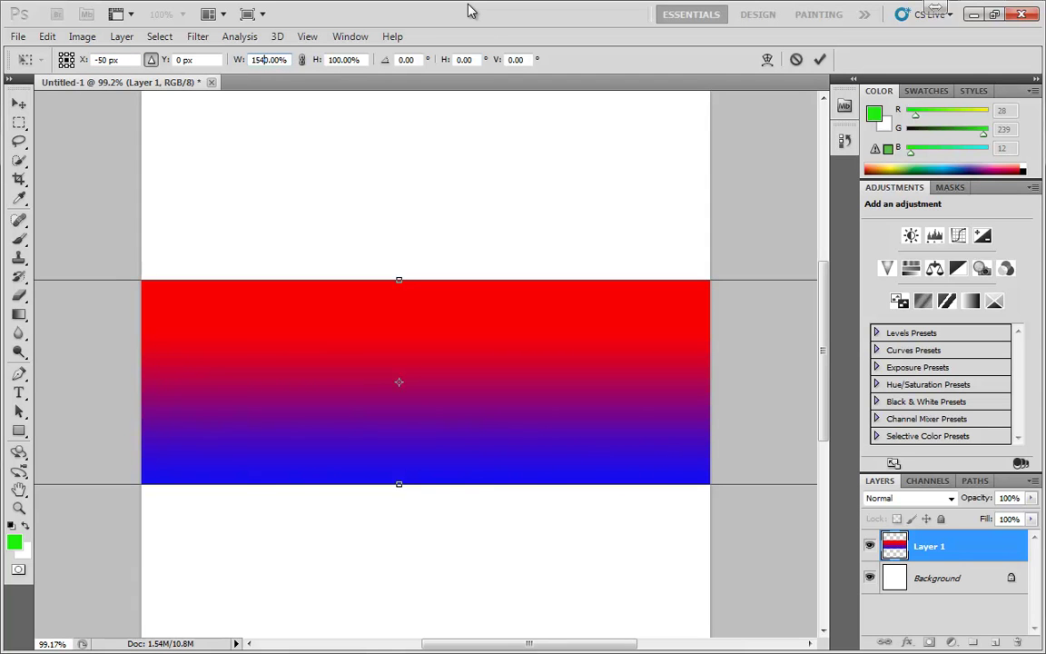
pyautogui.press('BackSpace')
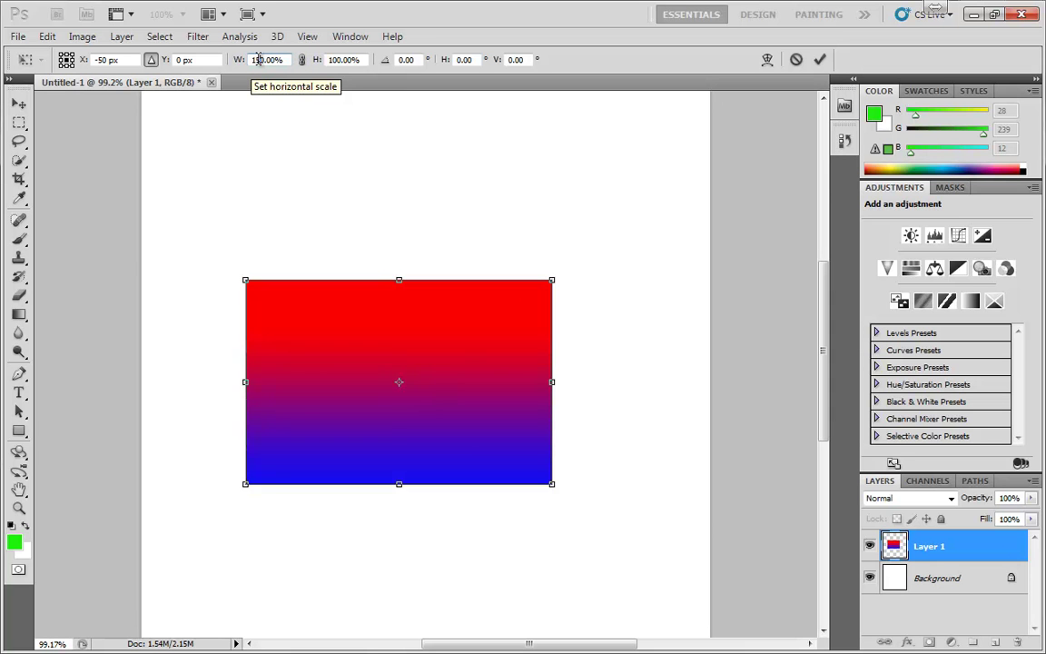
# Restore the width to 100%, link width and height, and scale the square proportionally to 150%.
pyautogui.press('Delete')
pyautogui.press('Return')
pyautogui.write('0')
pyautogui.press('Return')
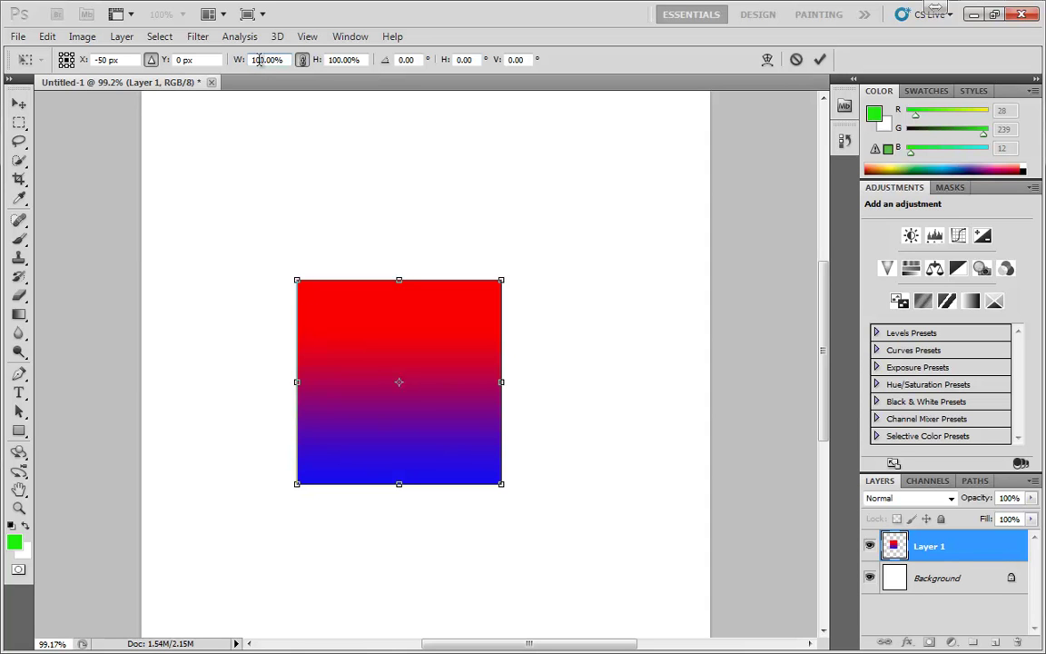
pyautogui.write('150')
pyautogui.press('Return')
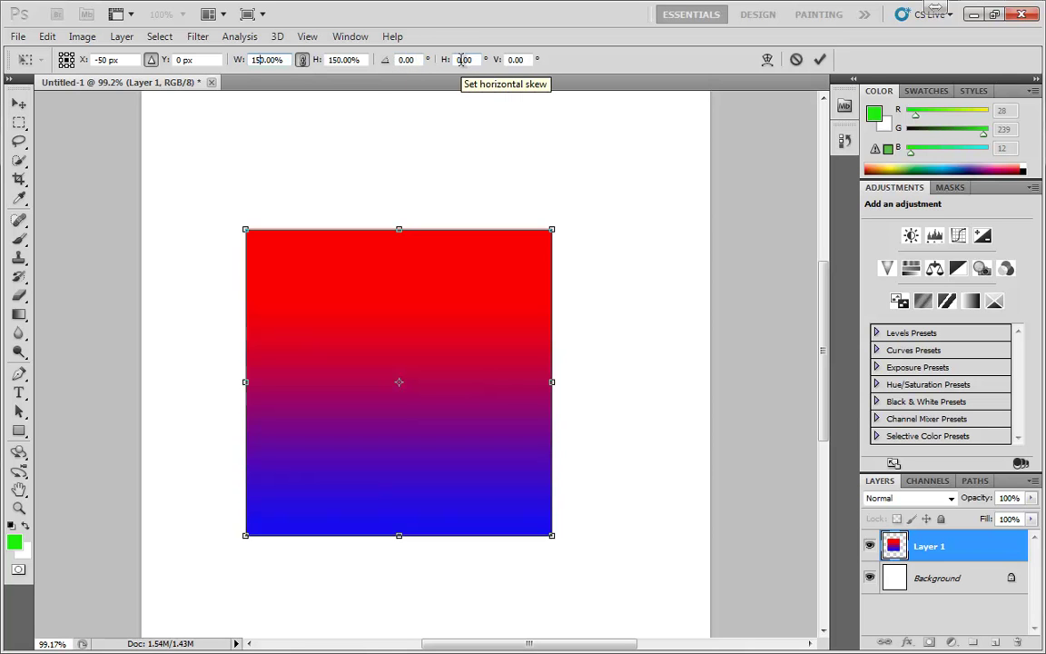
# Try rotating the square 15°, reduce the angle to about 0.55°, and skew it horizontally by about 14.67°.
pyautogui.click(404, 59)
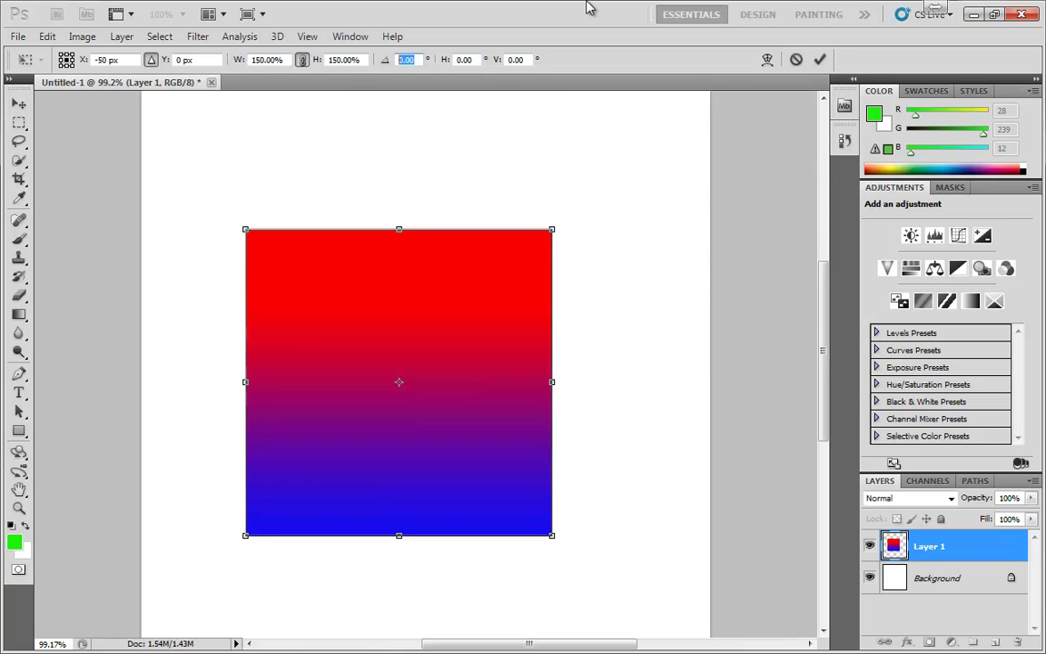
pyautogui.write('15')
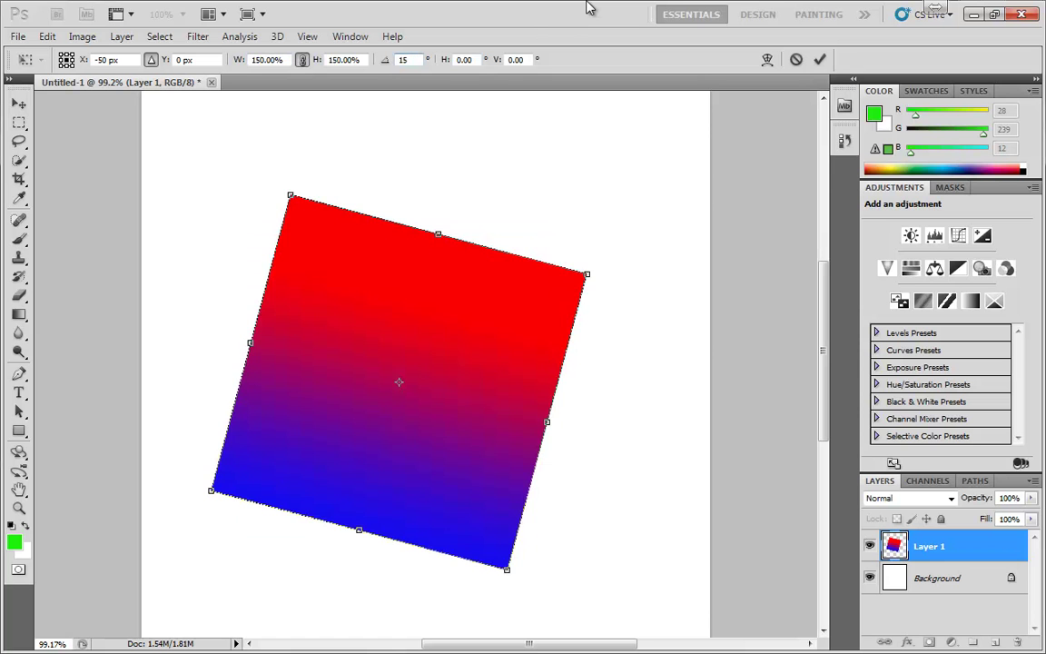
pyautogui.moveTo(385, 64); pyautogui.dragTo(240, 118)
pyautogui.moveTo(390, 66); pyautogui.dragTo(360, 84)
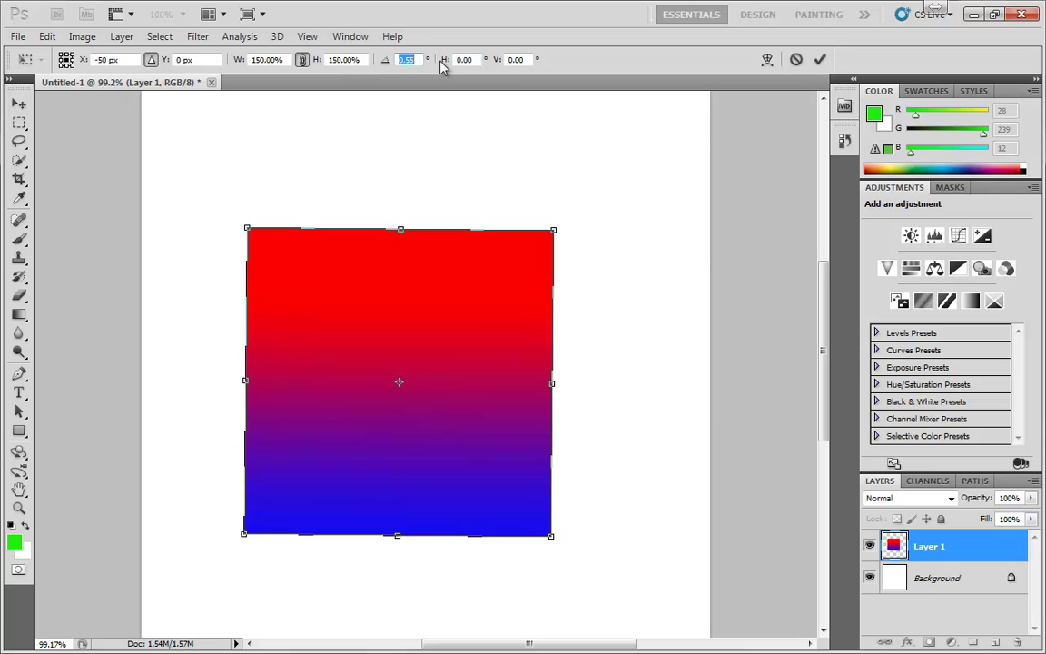
pyautogui.moveTo(443, 62); pyautogui.dragTo(1044, 412)
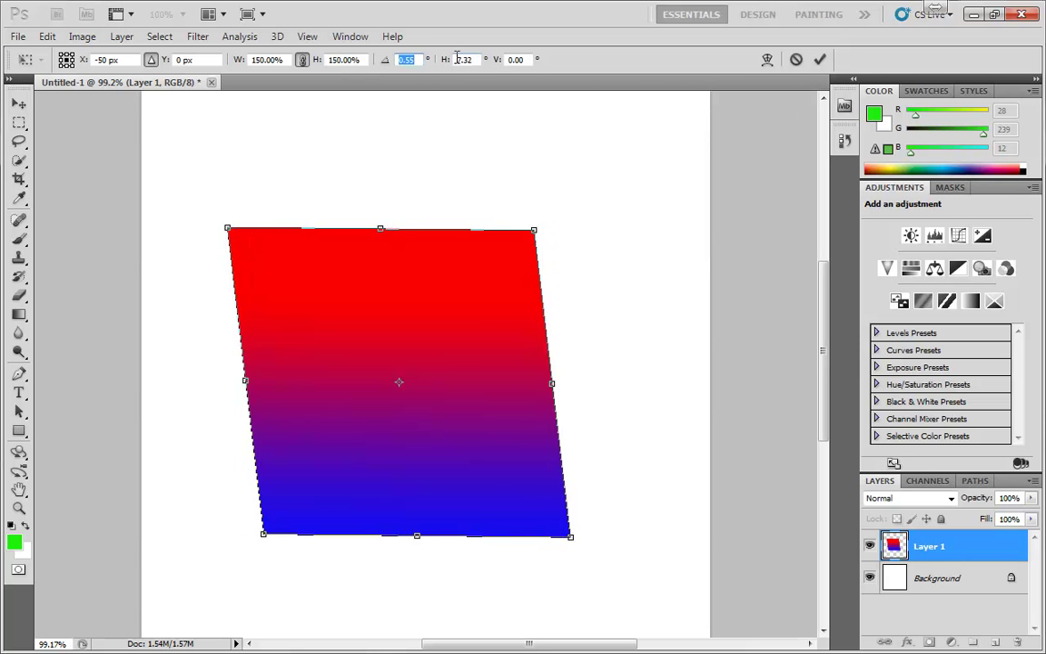
pyautogui.moveTo(444, 63); pyautogui.dragTo(1043, 118)
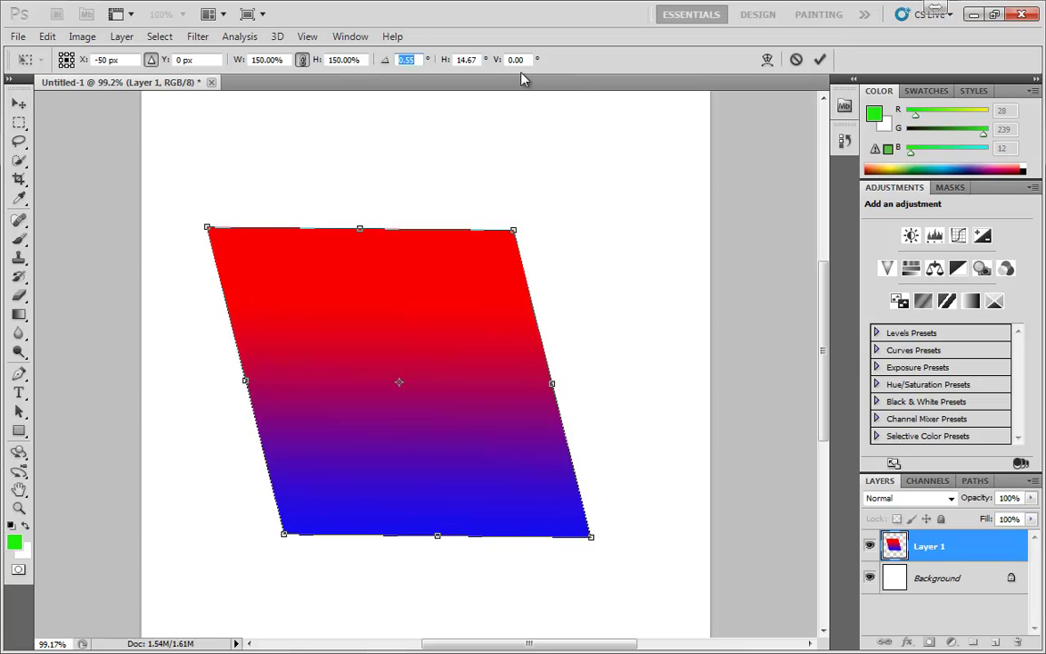
# Set the square's horizontal skew and rotation angle to 0°.
pyautogui.press('Tab')
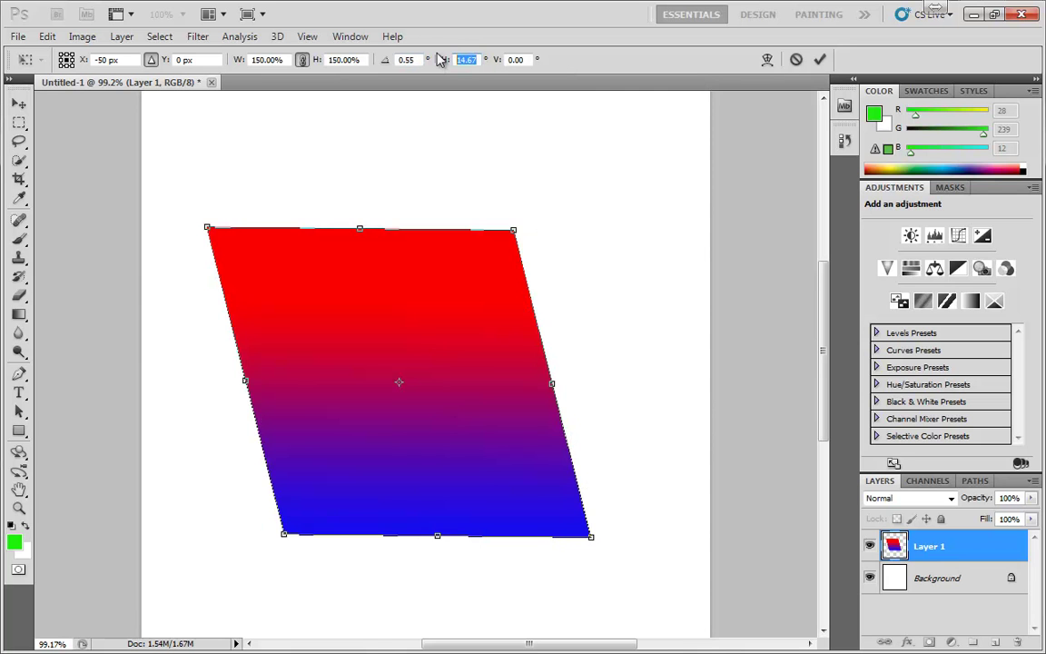
pyautogui.write('0')
pyautogui.press('Return')
pyautogui.click(385, 60)
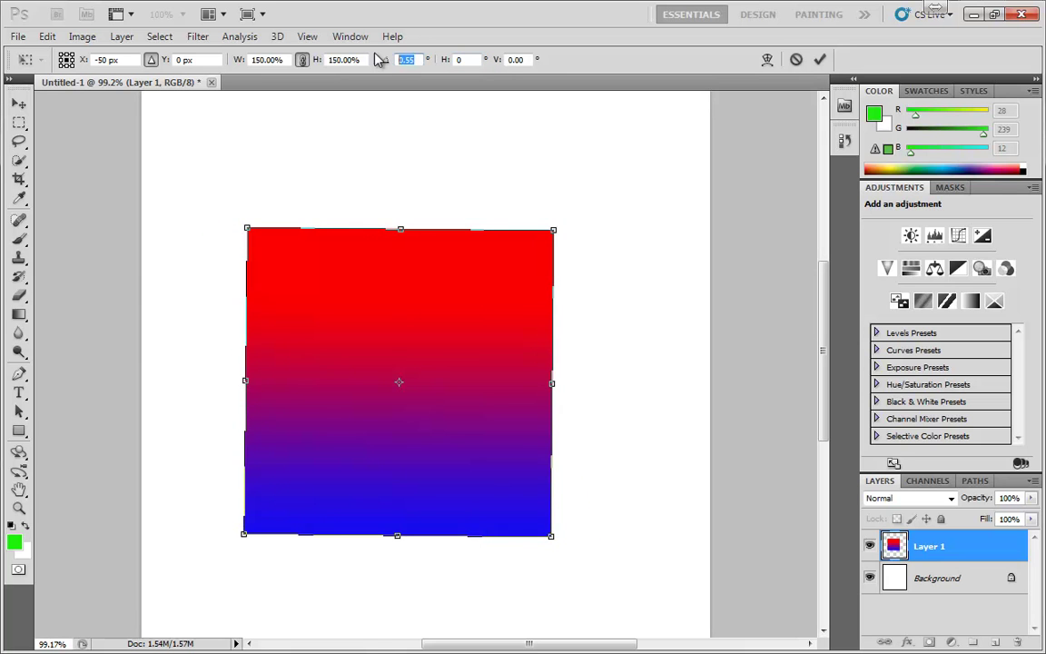
pyautogui.write('0')
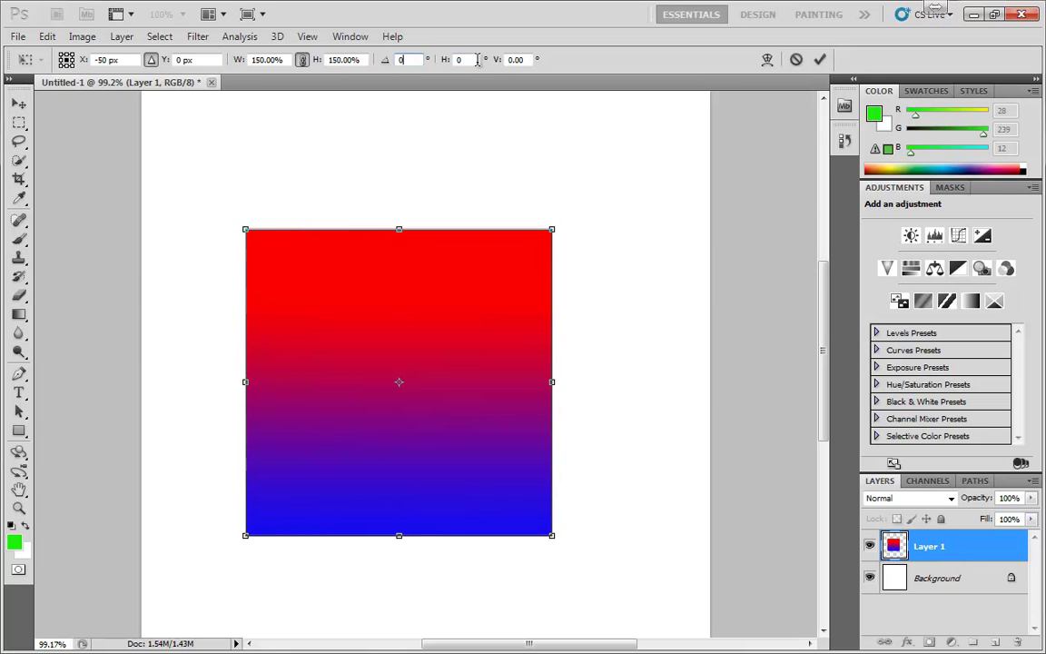
# Skew the square vertically to about -16.3°, and switch briefly to warp mode and back to Free Transform.
pyautogui.moveTo(496, 60); pyautogui.dragTo(336, 90)
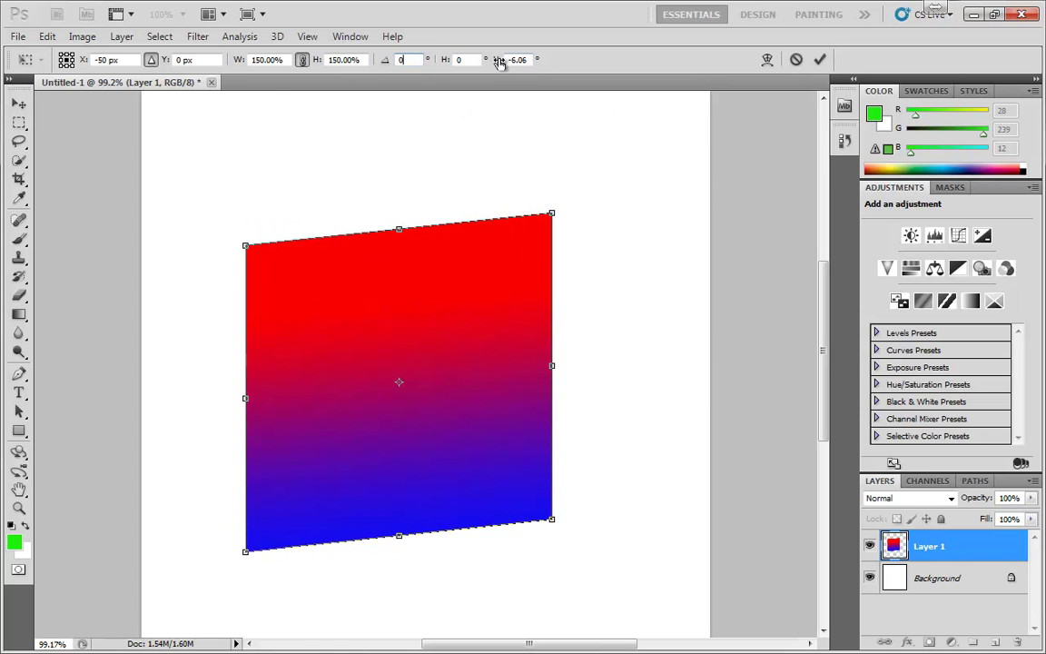
pyautogui.moveTo(497, 60); pyautogui.dragTo(671, 79)
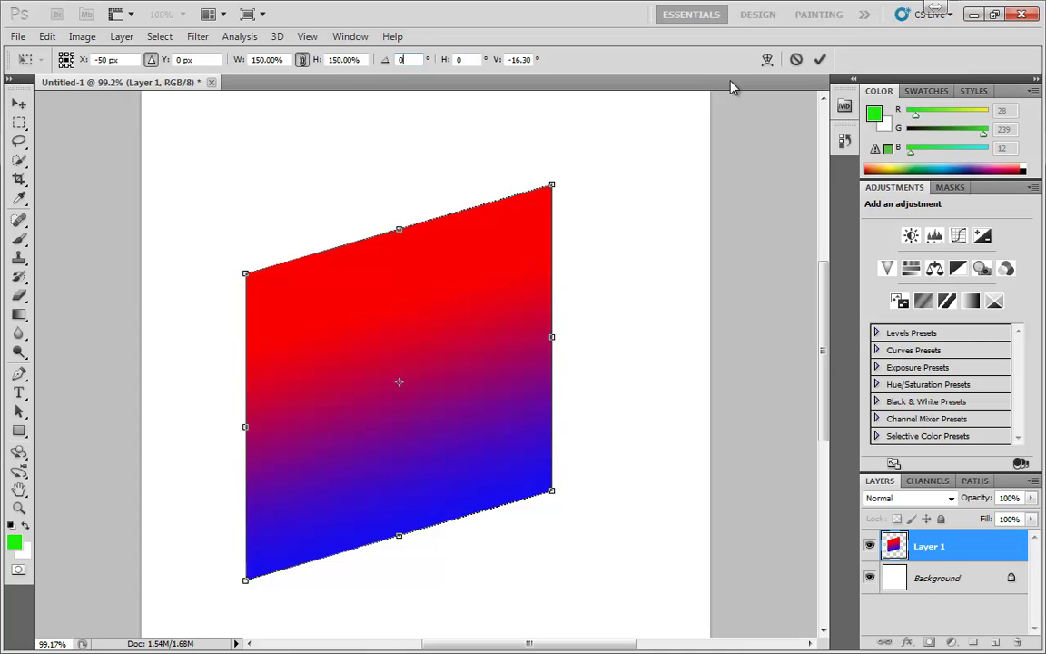
pyautogui.click(768, 60)
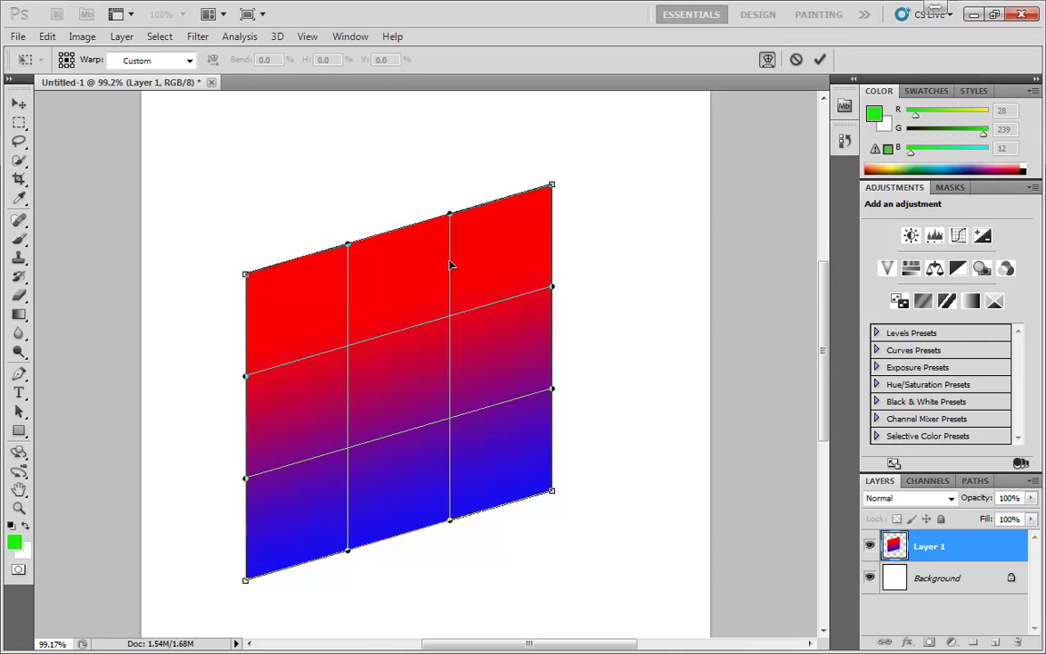
pyautogui.click(768, 60)
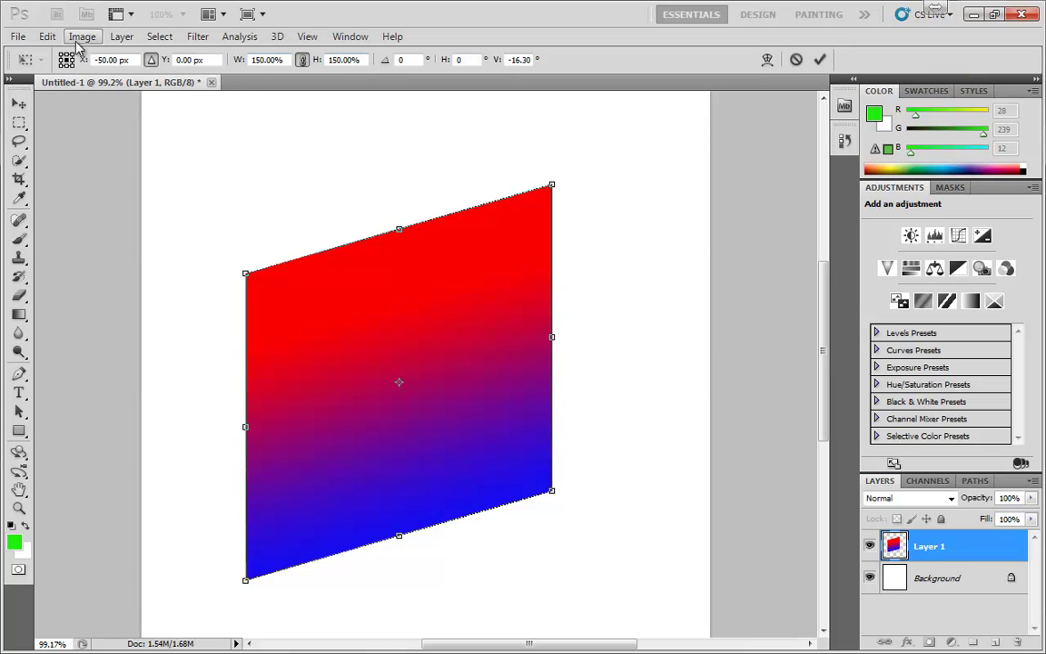
# Look over the available Transform variants and cancel the pending scale and skew of the gradient square.
pyautogui.click(48, 36)
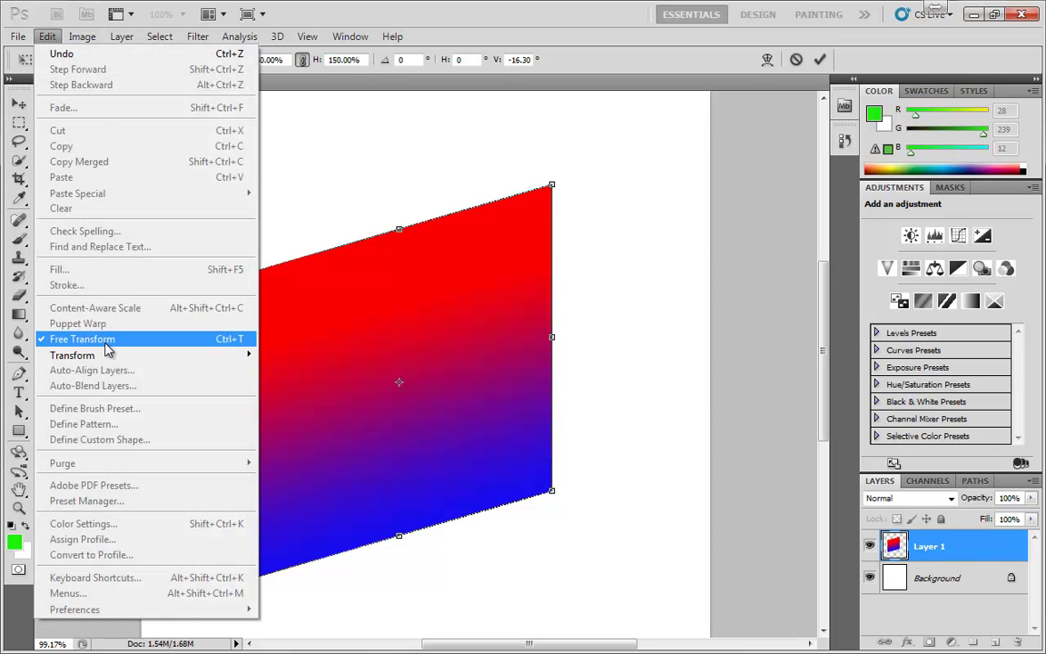
pyautogui.moveTo(127, 355)
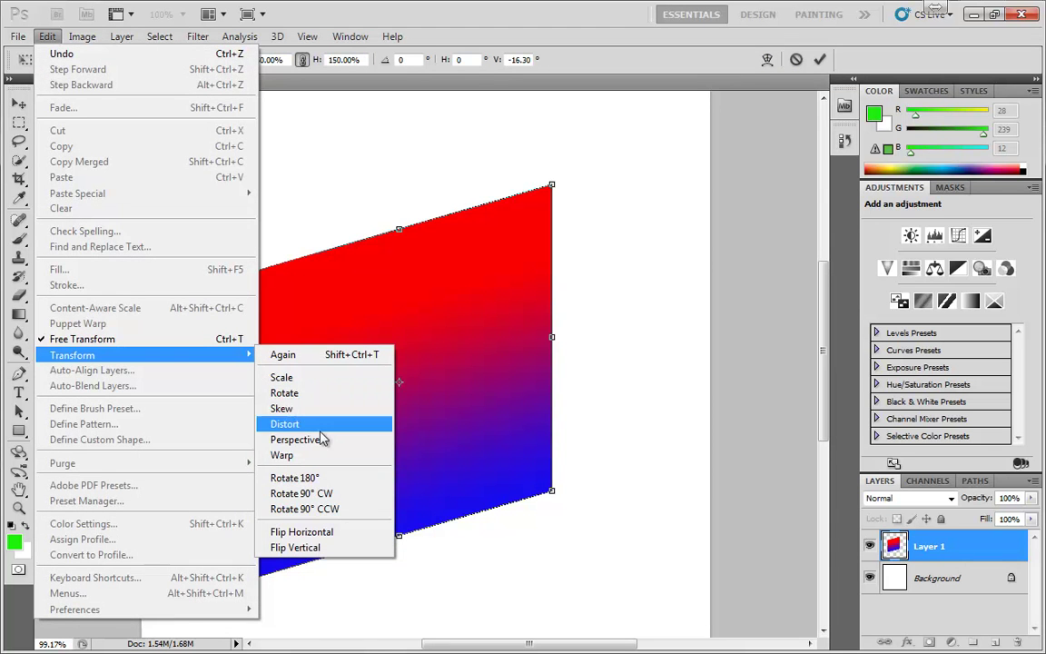
pyautogui.click(596, 65)
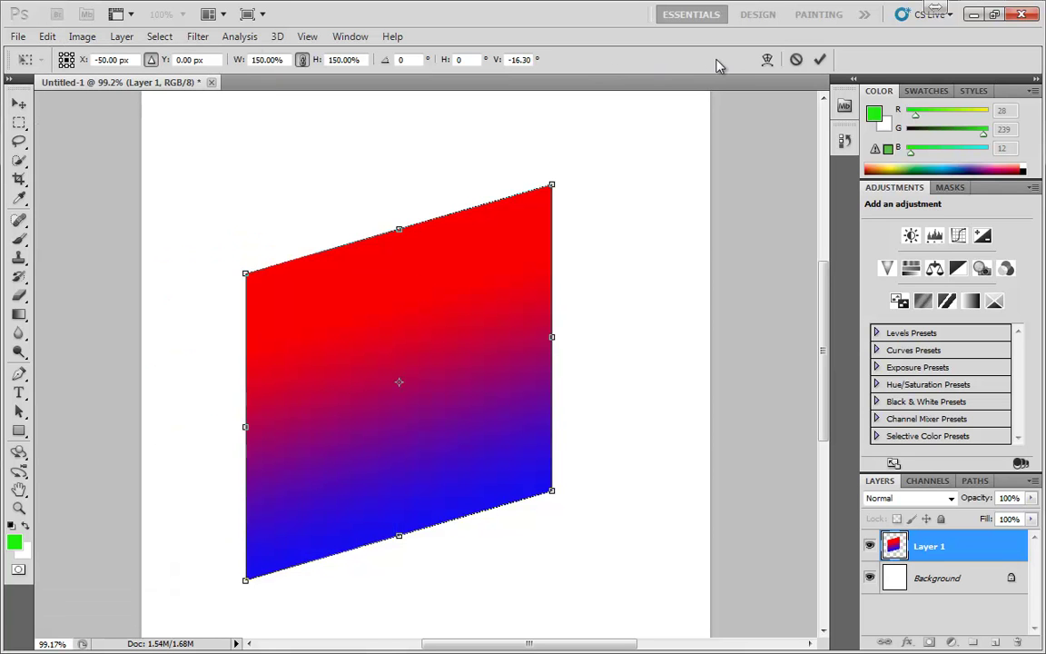
pyautogui.click(797, 61)
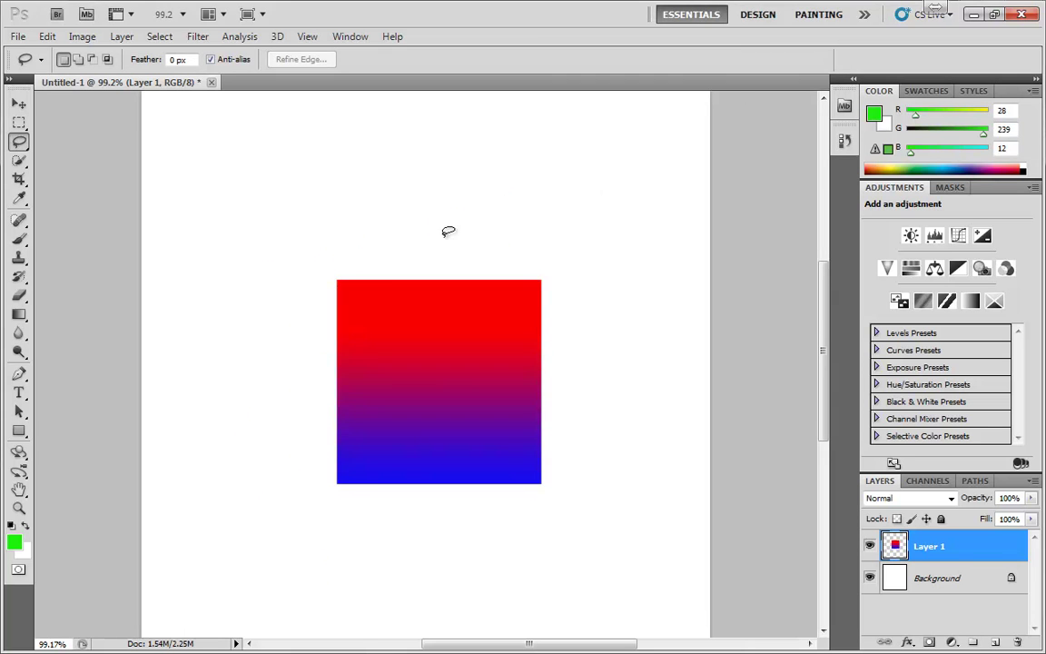
# Start Free Transform again on the gradient square on Layer 1 and check the transform commands.
pyautogui.hotkey('ctrl', 't')
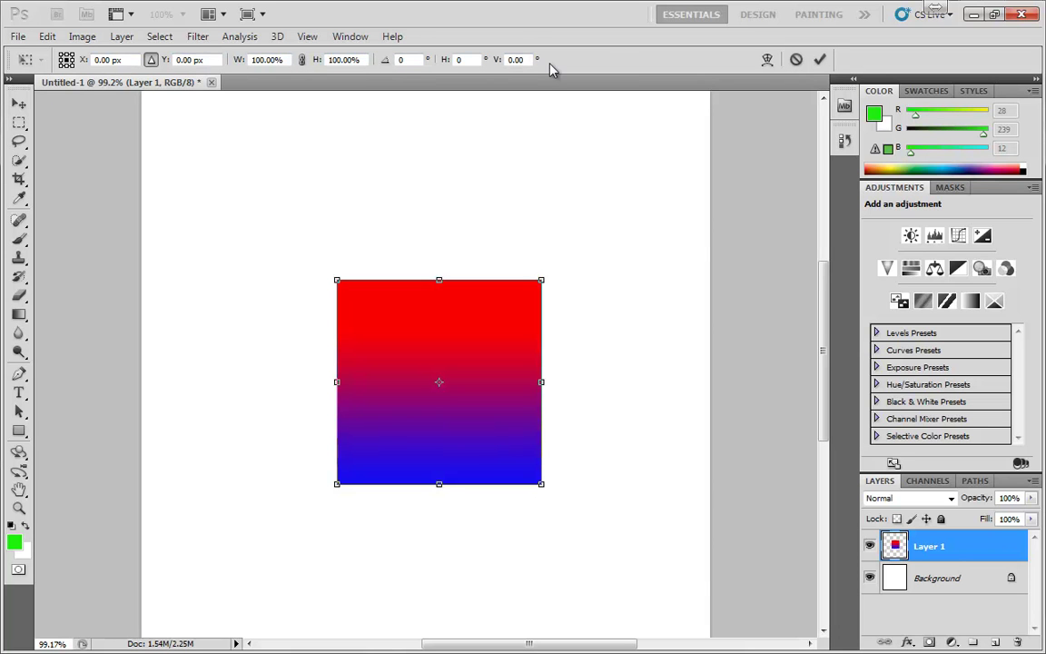
pyautogui.click(47, 37)
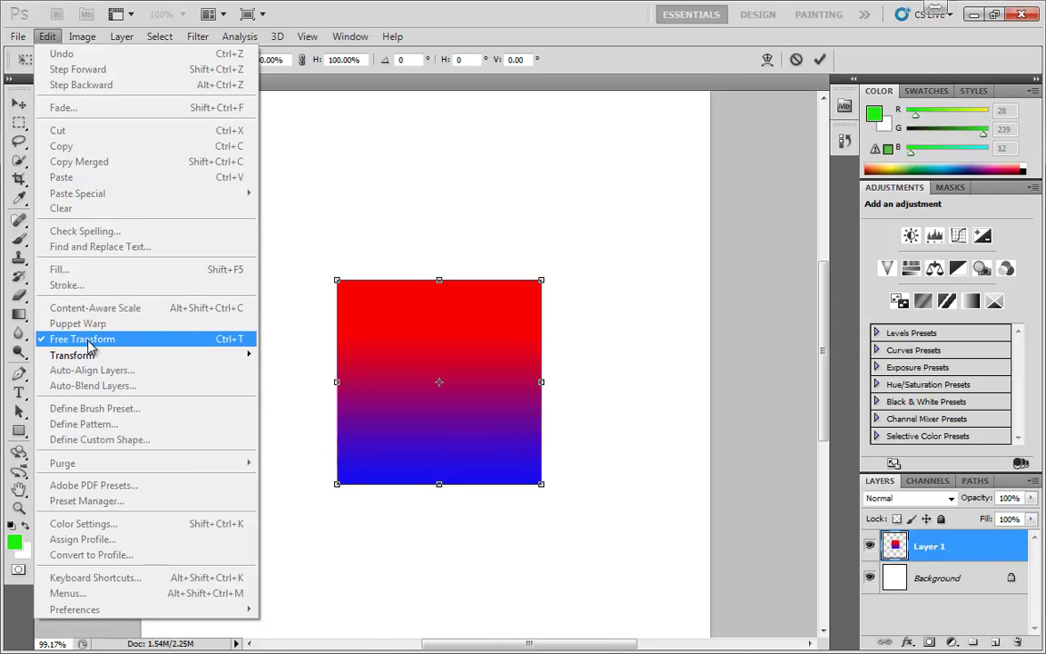
pyautogui.click(466, 205)
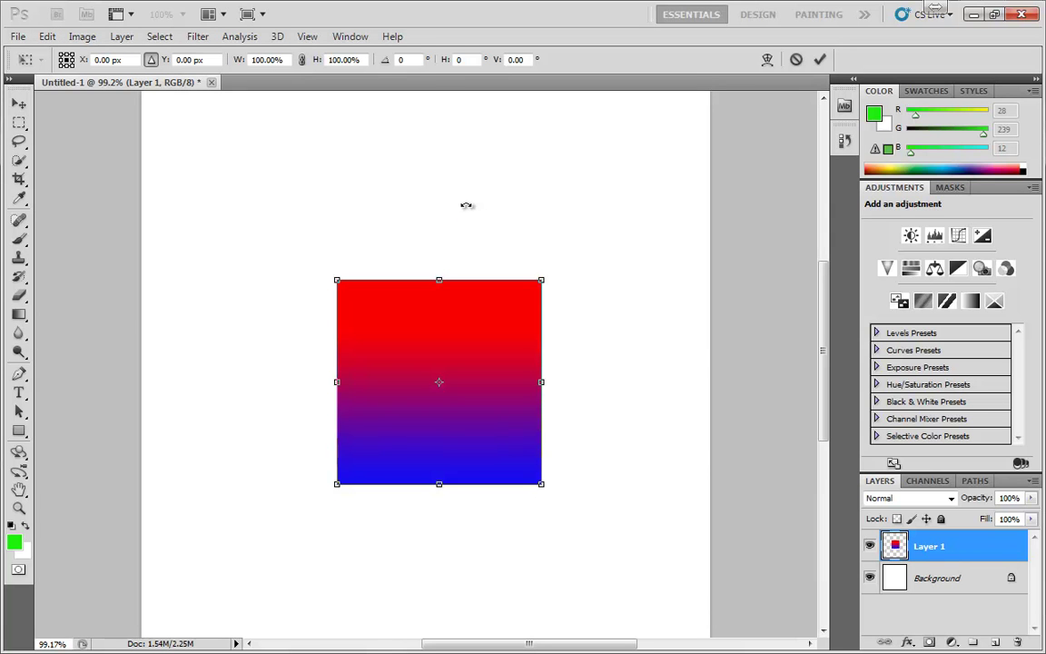